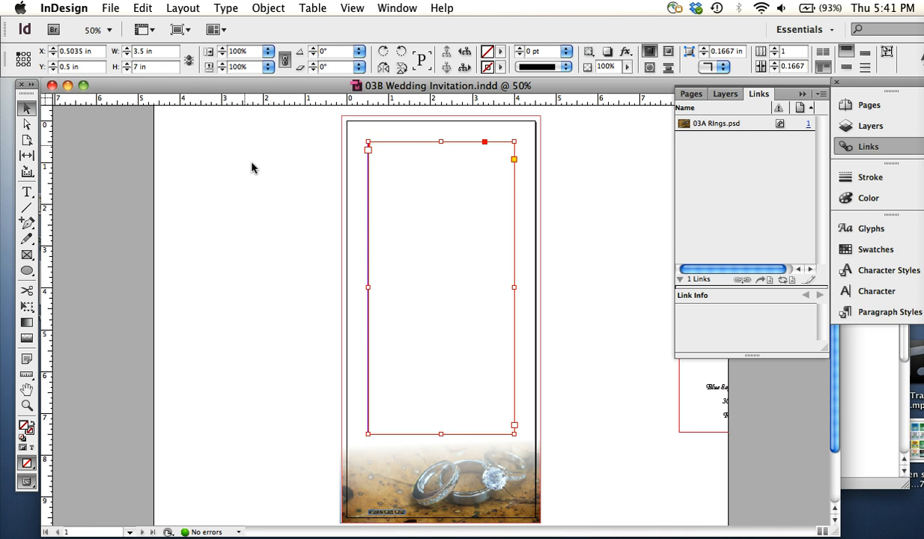
Enter the first person's full name on the first line of the empty text frame on the wedding invitation
{"action": "left_click", "coordinate": [29, 193]}
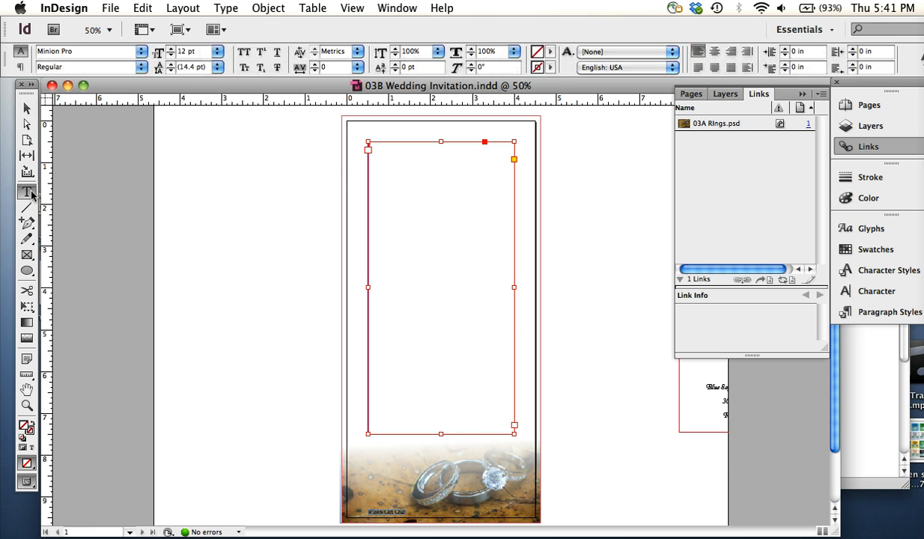
{"action": "left_click", "coordinate": [381, 155]}
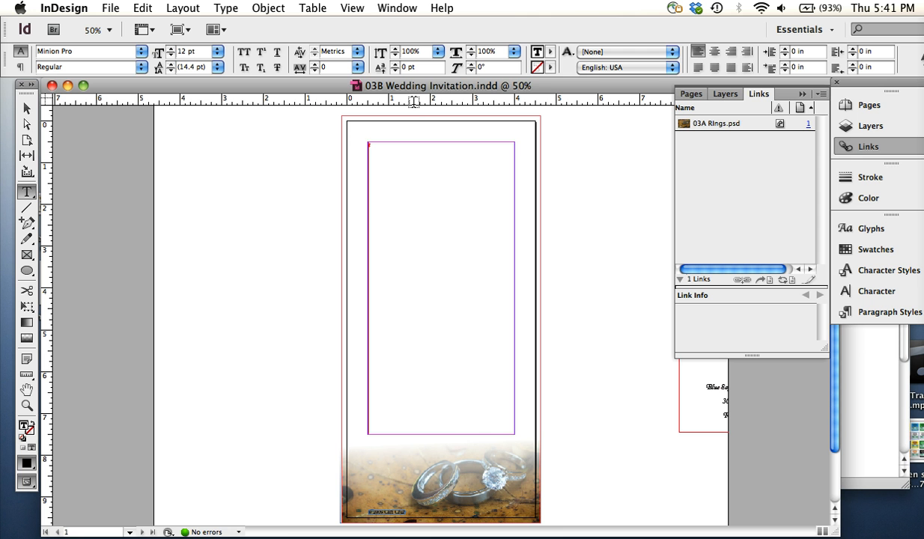
{"action": "type", "text": "Je"}
{"action": "key", "text": "BackSpace"}
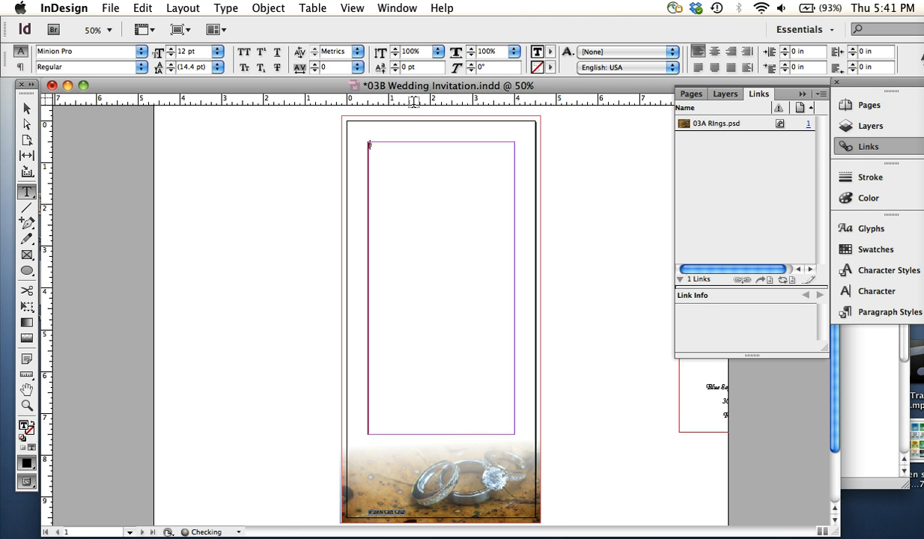
{"action": "key", "text": "super+1"}
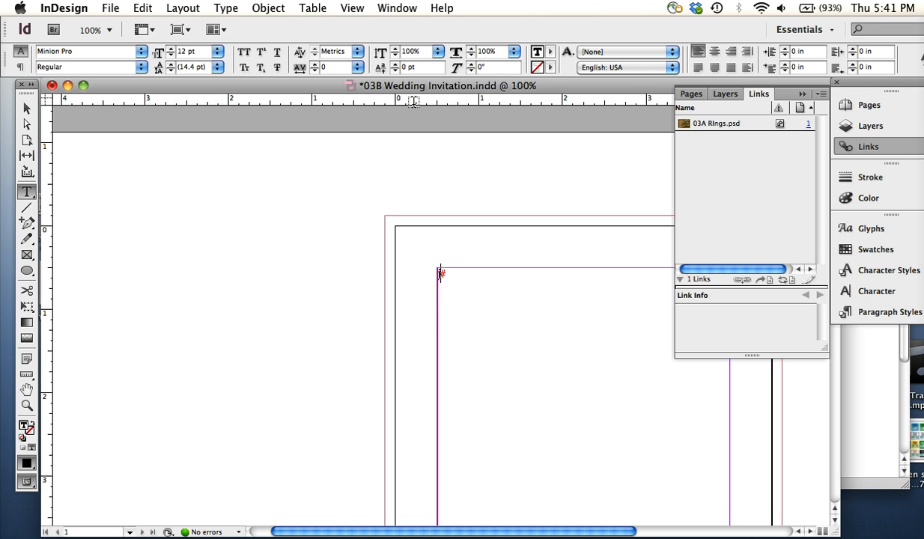
{"action": "key", "text": "super+equal"}
{"action": "key", "text": "super+equal"}
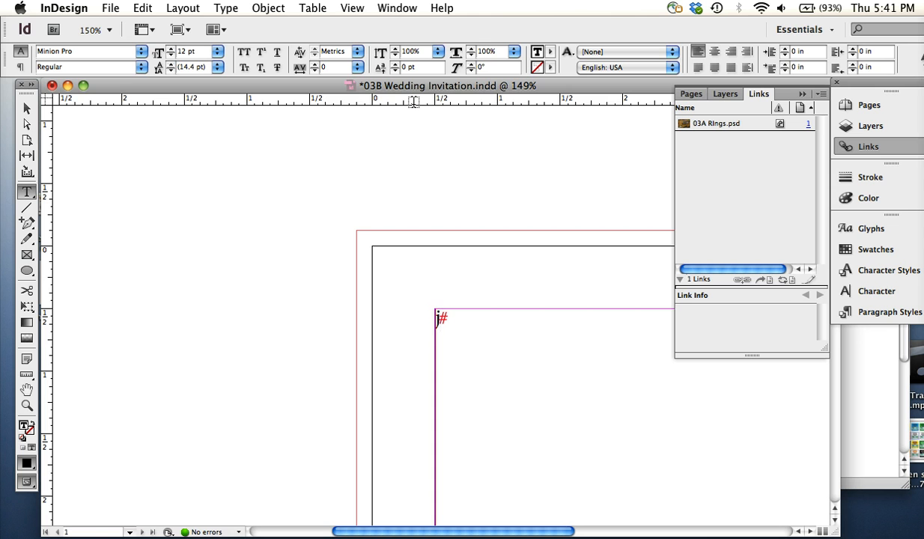
{"action": "key", "text": "BackSpace"}
{"action": "type", "text": "Joe Ki"}
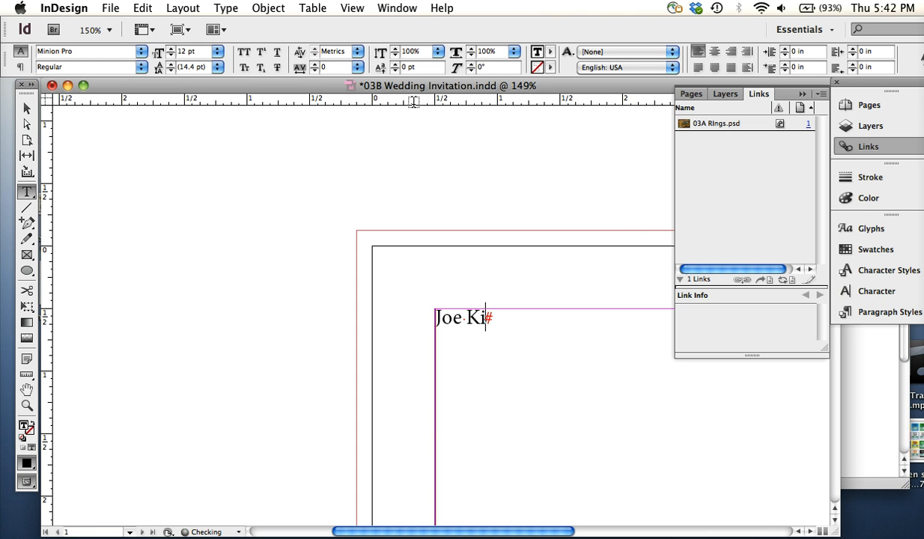
{"action": "type", "text": "ng"}
Add "and" and the second person's first name on two further lines, separated by forced line breaks
{"action": "key", "text": "Return"}
{"action": "type", "text": "and"}
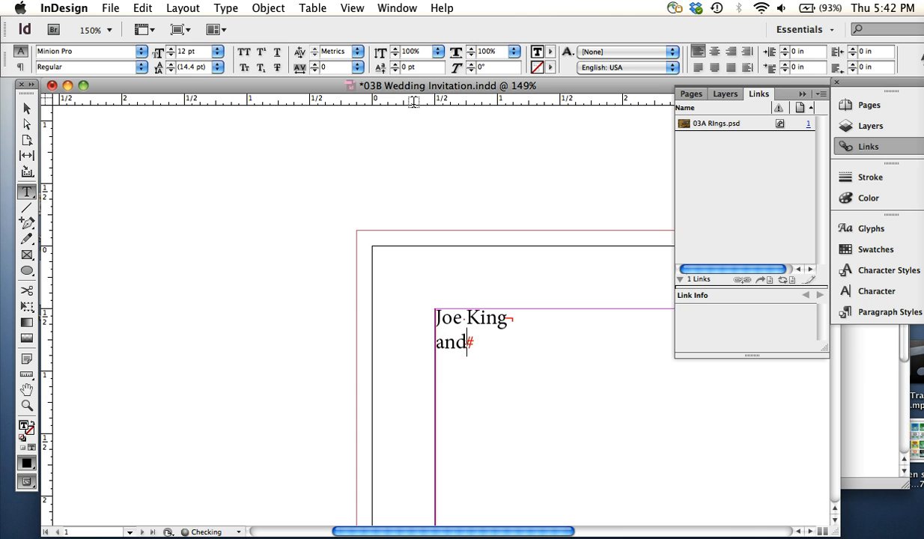
{"action": "key", "text": "Return"}
{"action": "type", "text": "Bell"}
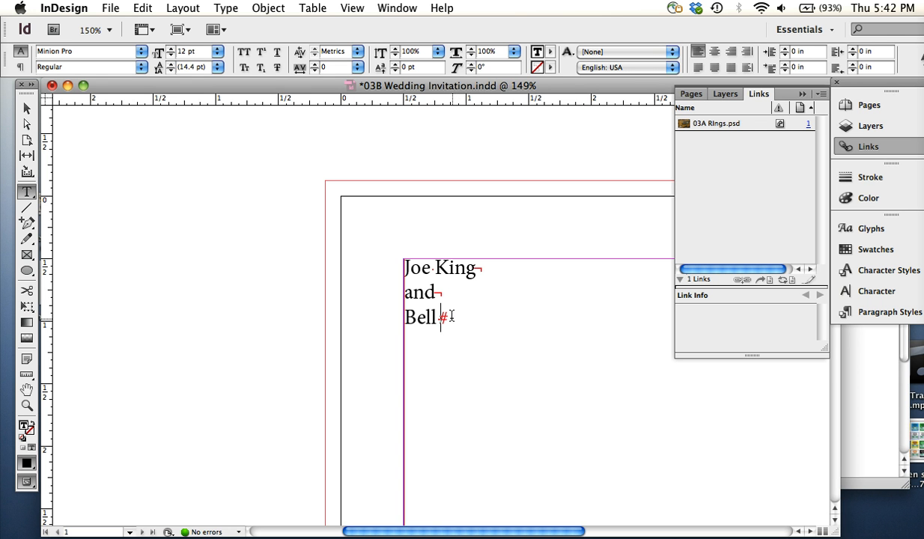
Examine the hidden-character marks beside the three text lines at 400% magnification and leave text editing
{"action": "key", "text": "super+equal"}
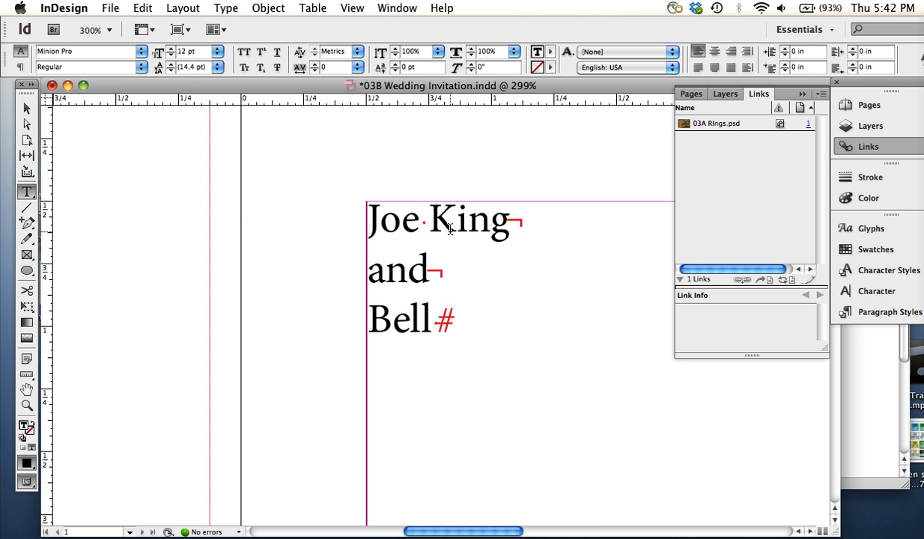
{"action": "key", "text": "super+equal"}
{"action": "key", "text": "super+equal"}
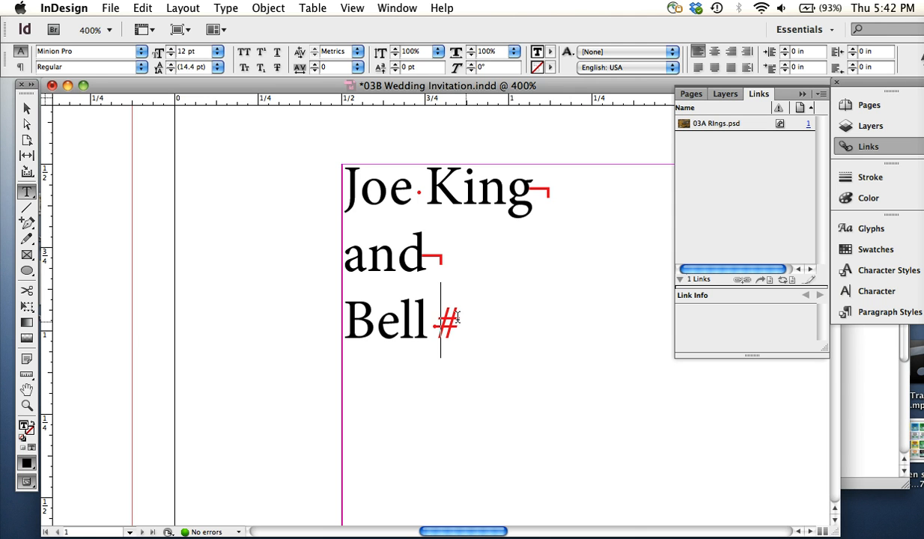
{"action": "key", "text": "Escape"}
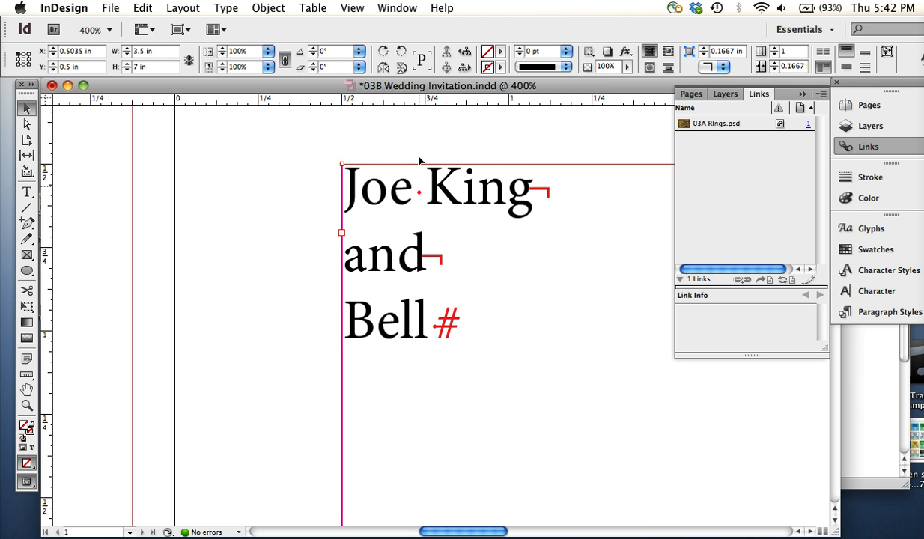
{"action": "key", "text": "super+equal"}
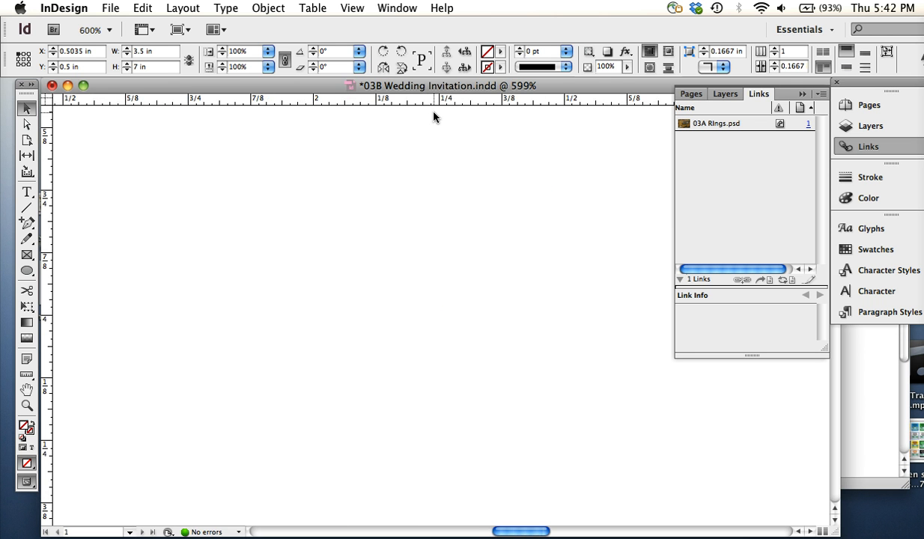
{"action": "key", "text": "space"}
{"action": "left_click_drag", "start_coordinate": [348, 237], "coordinate": [155, 303]}
{"action": "key", "text": "super+minus"}
{"action": "key", "text": "super+minus"}
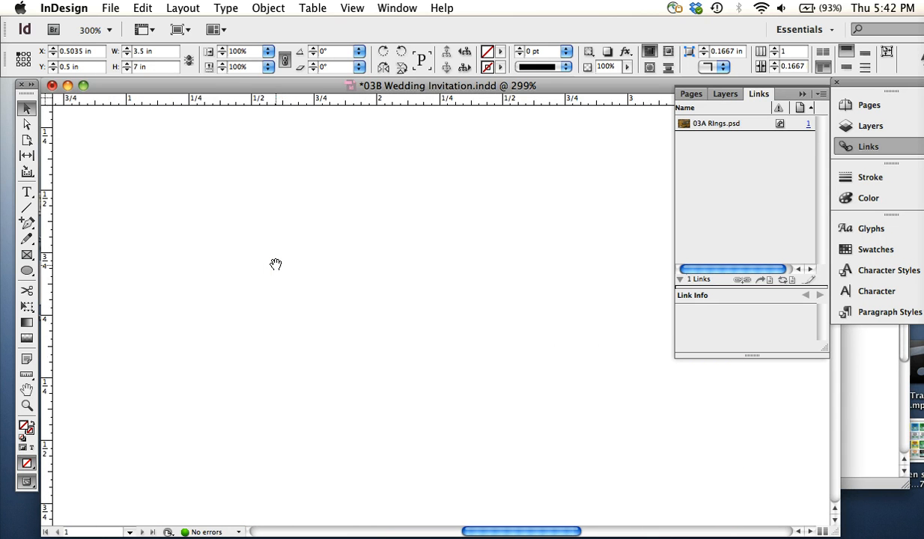
{"action": "key", "text": "super+0"}
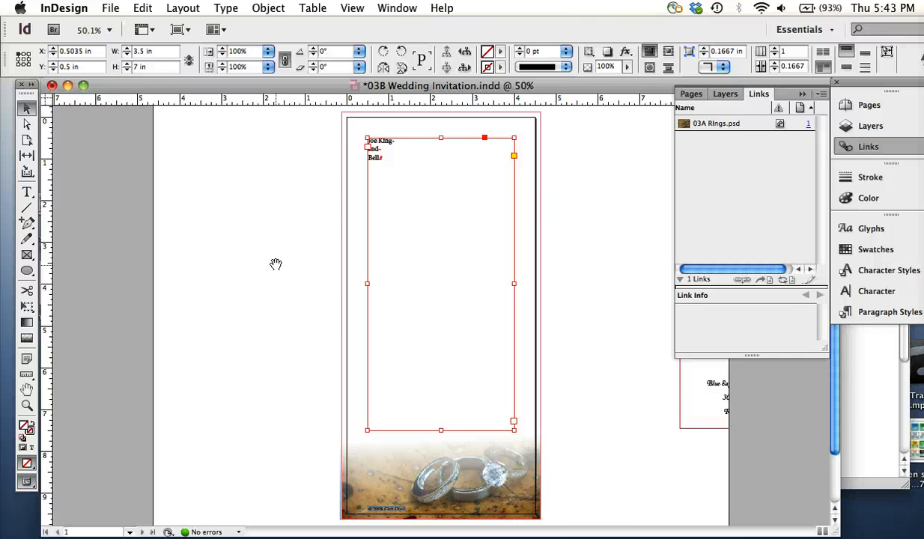
Magnify the three text lines to 200% and examine the hidden-character marks at their ends
{"action": "key", "text": "super+="}
{"action": "key", "text": "super+="}
{"action": "key", "text": "super+="}
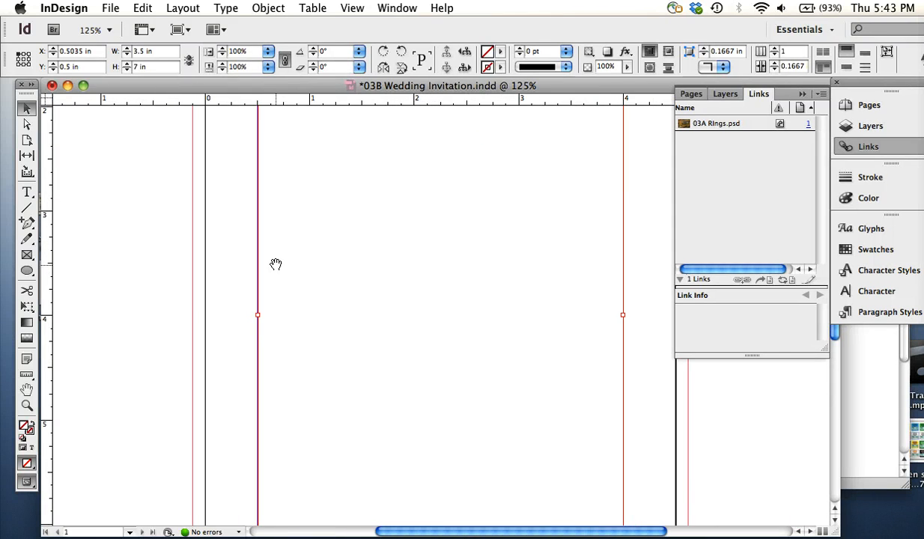
{"action": "left_click", "coordinate": [27, 390]}
{"action": "left_click_drag", "start_coordinate": [392, 190], "coordinate": [408, 276]}
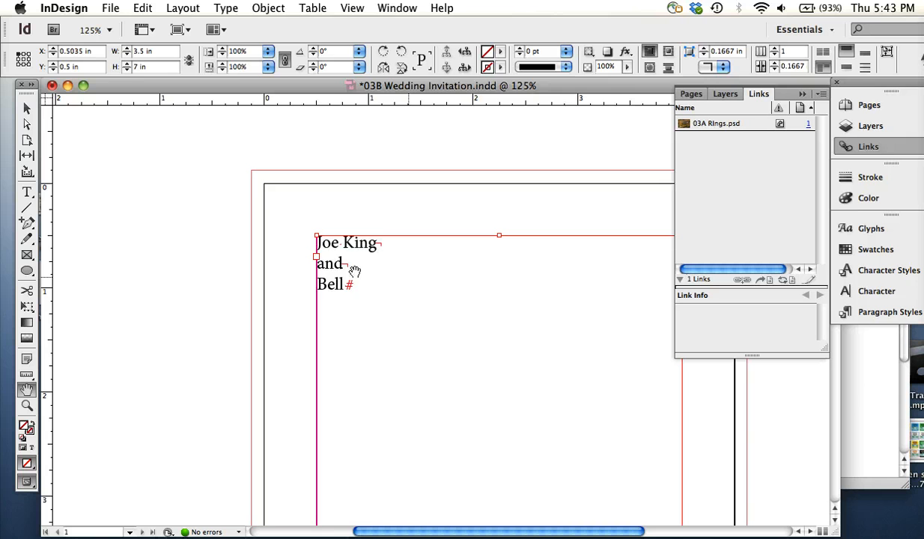
{"action": "left_click_drag", "start_coordinate": [356, 289], "coordinate": [393, 277]}
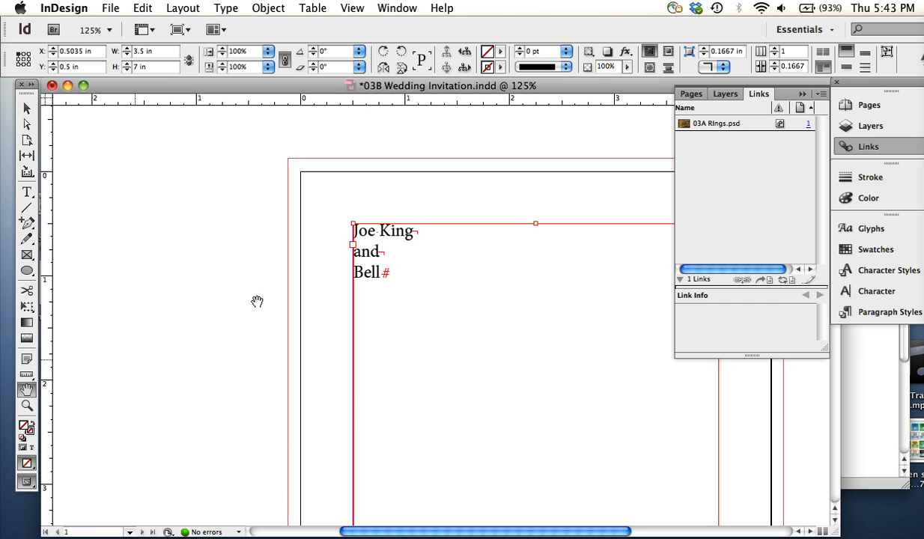
{"action": "left_click_drag", "start_coordinate": [388, 183], "coordinate": [401, 188]}
{"action": "key", "text": "super+equal"}
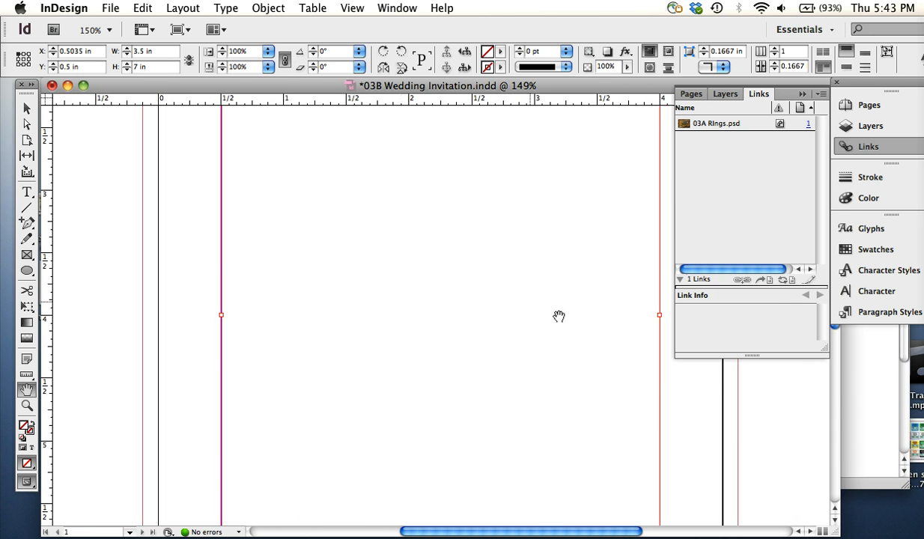
{"action": "left_click_drag", "start_coordinate": [392, 246], "coordinate": [481, 501]}
{"action": "left_click_drag", "start_coordinate": [398, 235], "coordinate": [385, 305]}
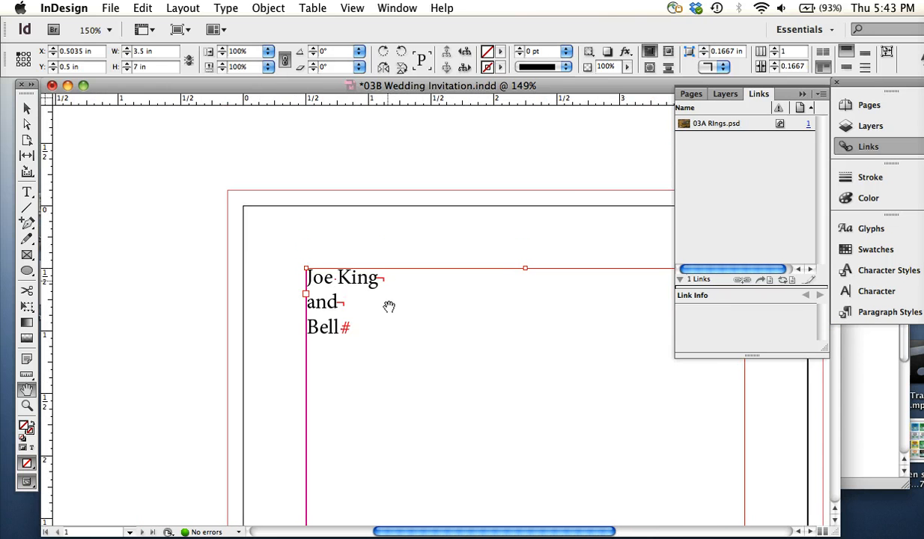
{"action": "key", "text": "super+equal"}
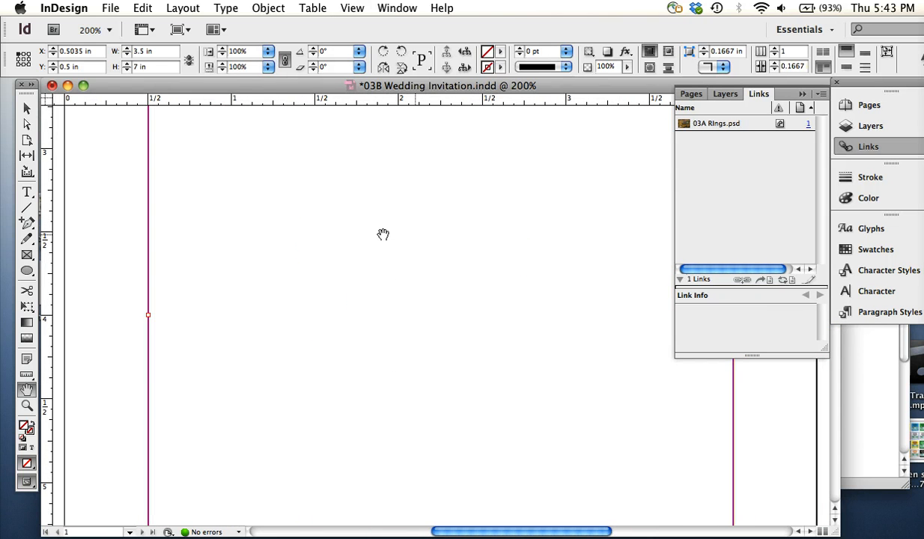
{"action": "left_click_drag", "start_coordinate": [235, 237], "coordinate": [557, 458]}
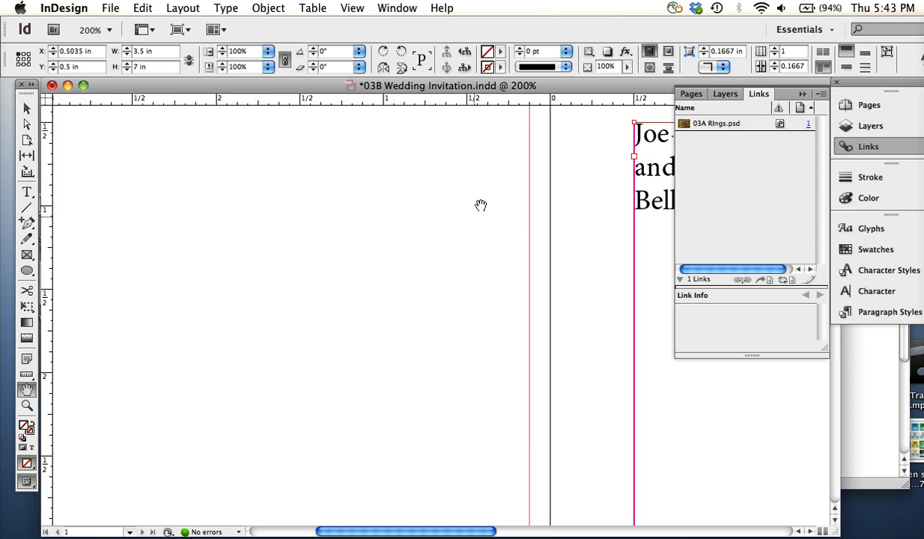
{"action": "left_click_drag", "start_coordinate": [482, 204], "coordinate": [158, 328]}
{"action": "left_click_drag", "start_coordinate": [460, 275], "coordinate": [440, 261]}
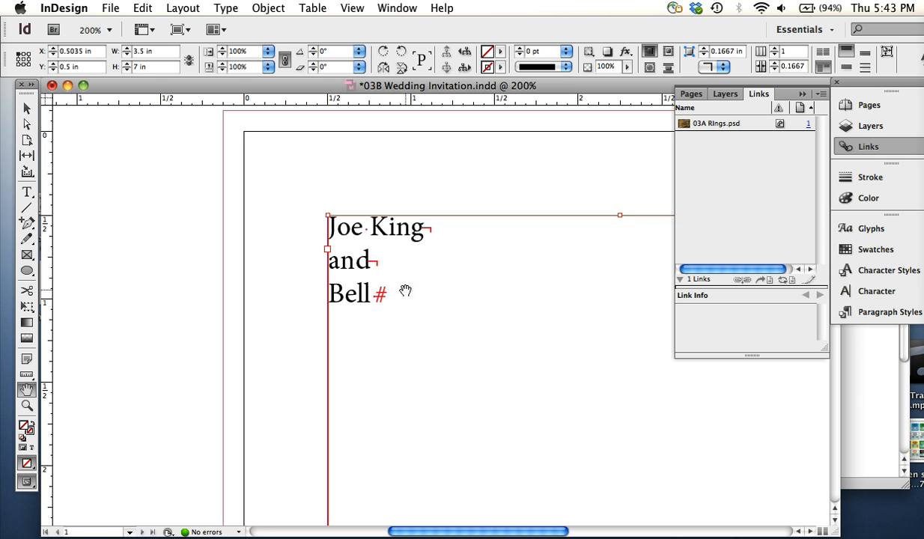
Insert a paragraph return after "and", ahead of the existing forced line break
{"action": "key", "text": "t"}
{"action": "left_click", "coordinate": [383, 261]}
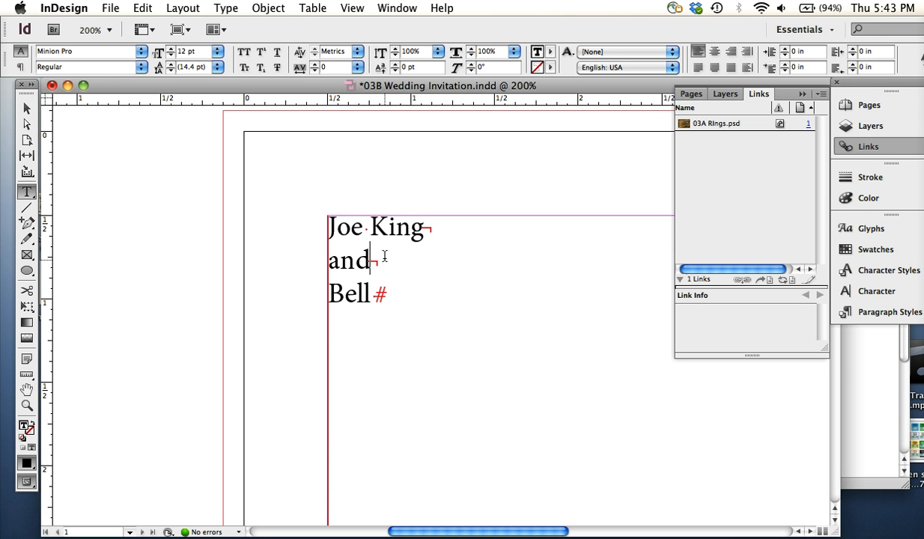
{"action": "key", "text": "Return"}
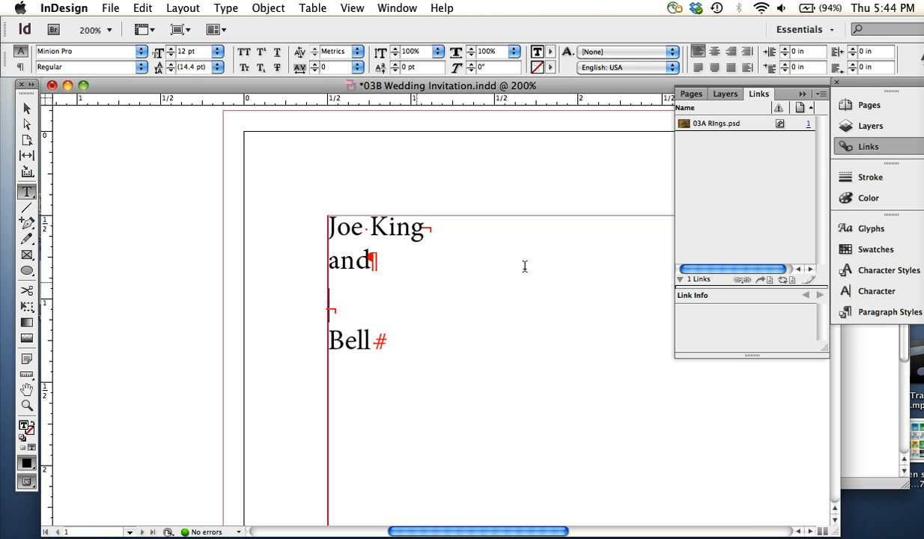
{"action": "left_click_drag", "start_coordinate": [369, 260], "coordinate": [380, 262]}
{"action": "left_click", "coordinate": [382, 264]}
Toggle the display of hidden characters several times, ending with them turned off
{"action": "key", "text": "super+alt+i"}
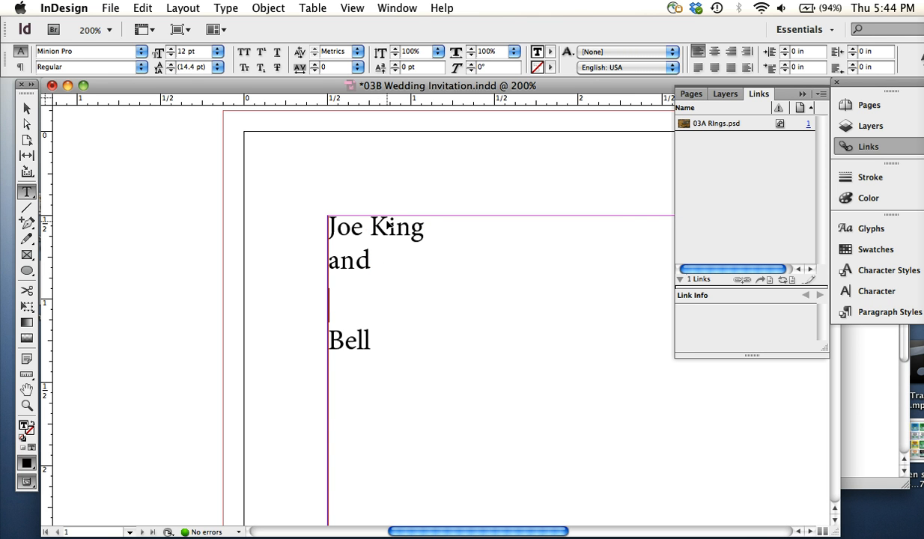
{"action": "key", "text": "super+alt+i"}
{"action": "key", "text": "super+alt+i"}
{"action": "key", "text": "super+alt+i"}
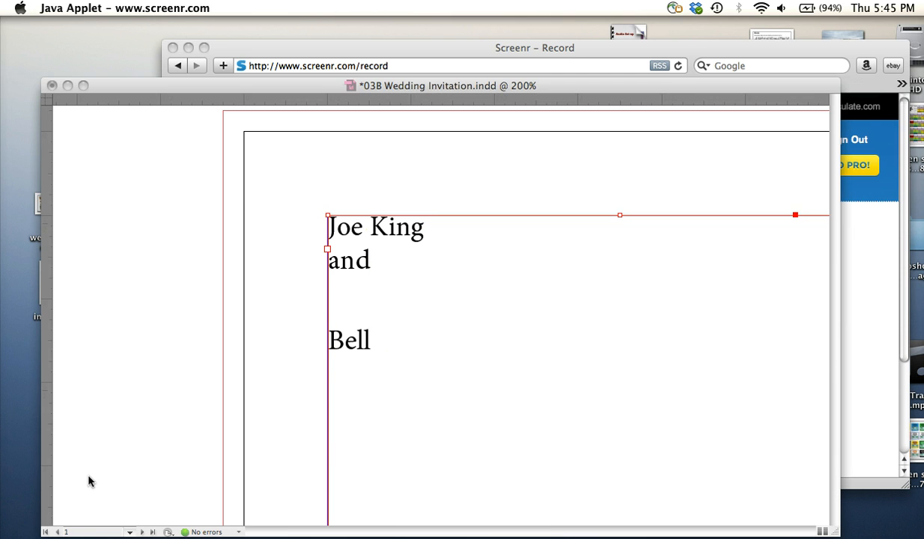
Return to InDesign and turn Show Hidden Characters back on for the invitation text
{"action": "left_click", "coordinate": [103, 443]}
{"action": "left_click", "coordinate": [227, 8]}
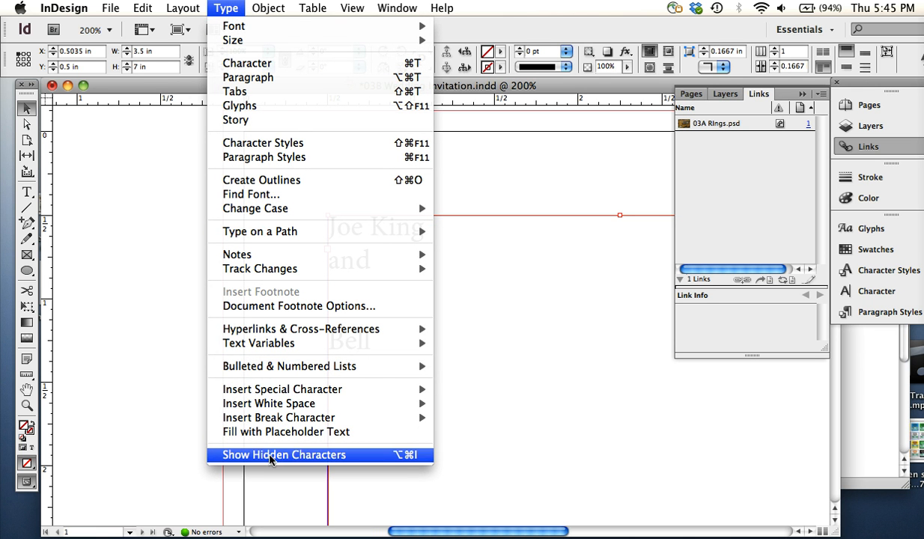
{"action": "left_click", "coordinate": [320, 455]}
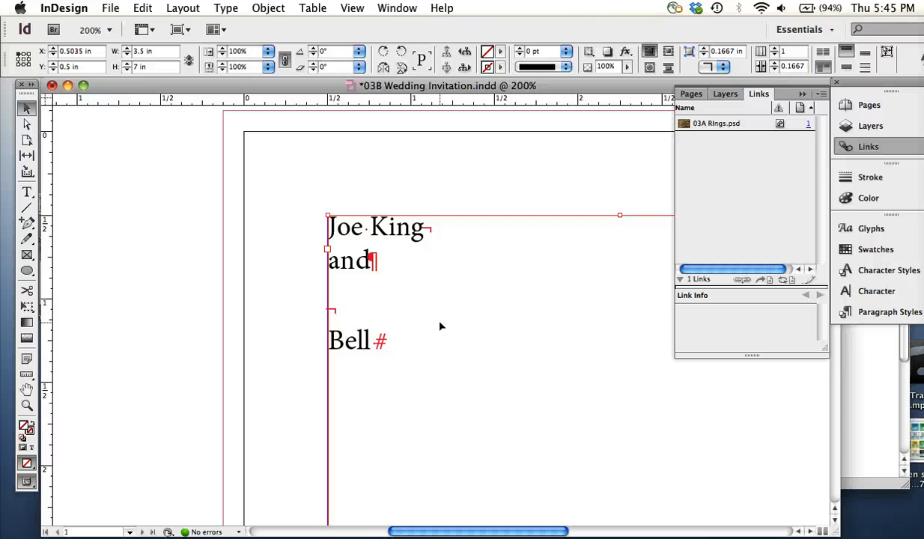
Compare the invitation in Normal and Preview screen modes by switching repeatedly, ending in Normal mode
{"action": "key", "text": "w"}
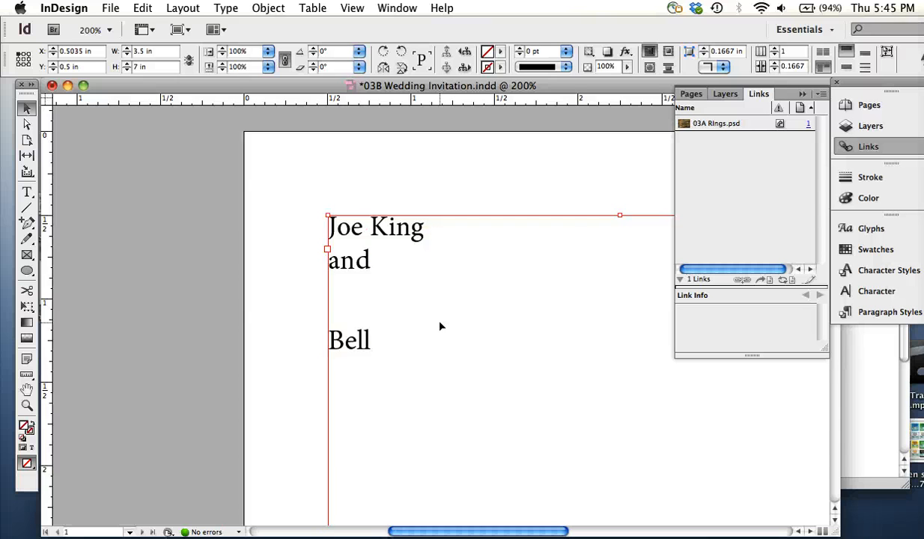
{"action": "key", "text": "w"}
{"action": "key", "text": "w"}
{"action": "key", "text": "w"}
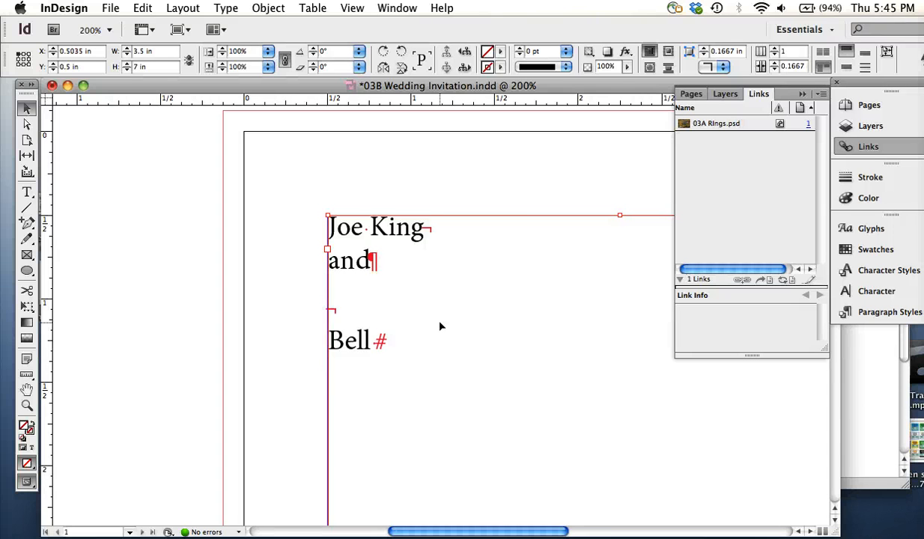
{"action": "key", "text": "w"}
{"action": "key", "text": "w"}
{"action": "key", "text": "w"}
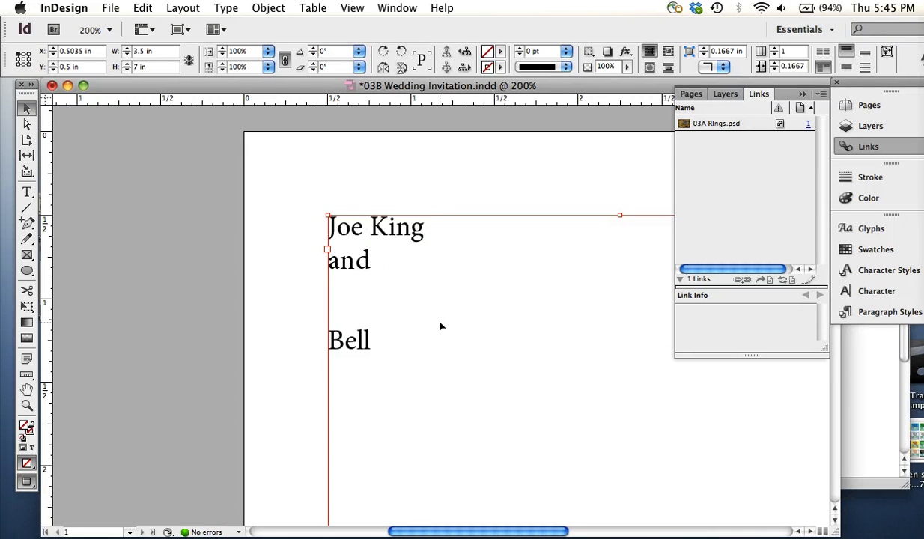
{"action": "key", "text": "w"}
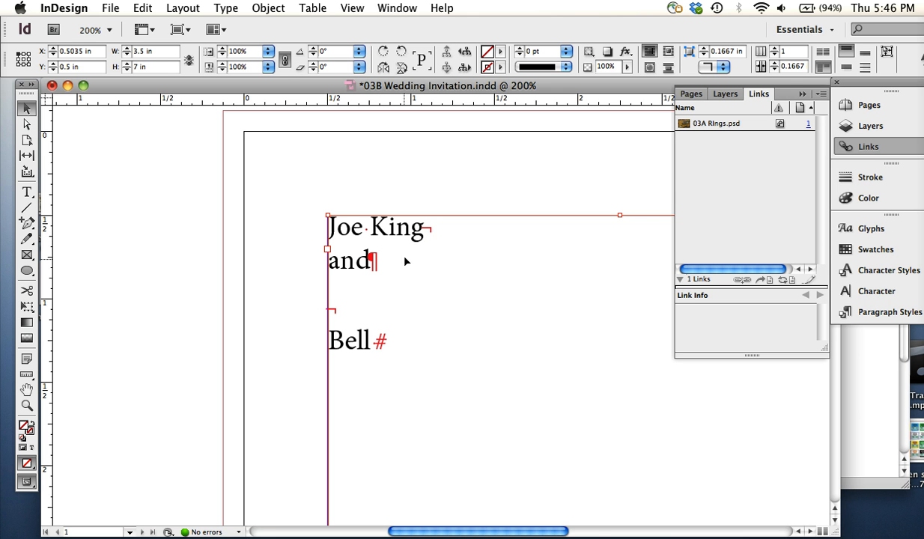
Re-enter the text frame and place the insertion point at the forced line break ending the first line
{"action": "double_click", "coordinate": [374, 262]}
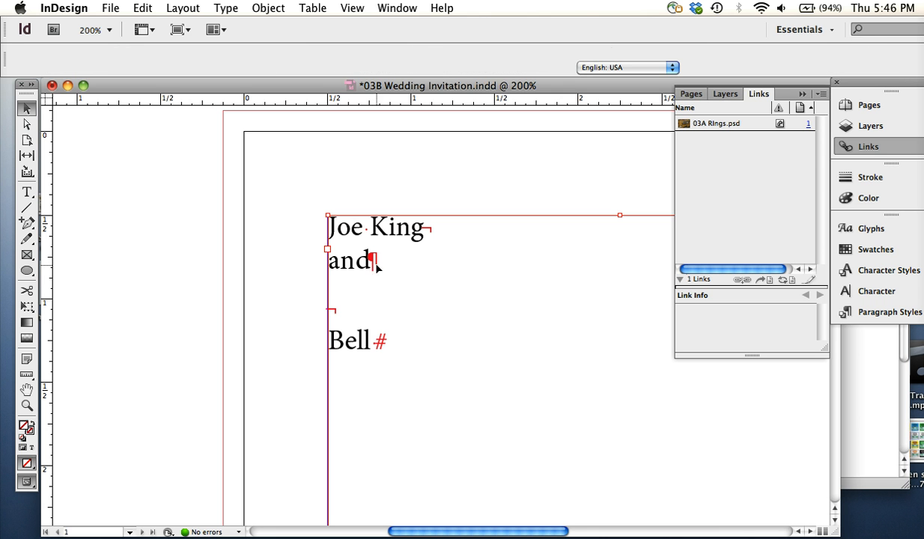
{"action": "left_click", "coordinate": [428, 226]}
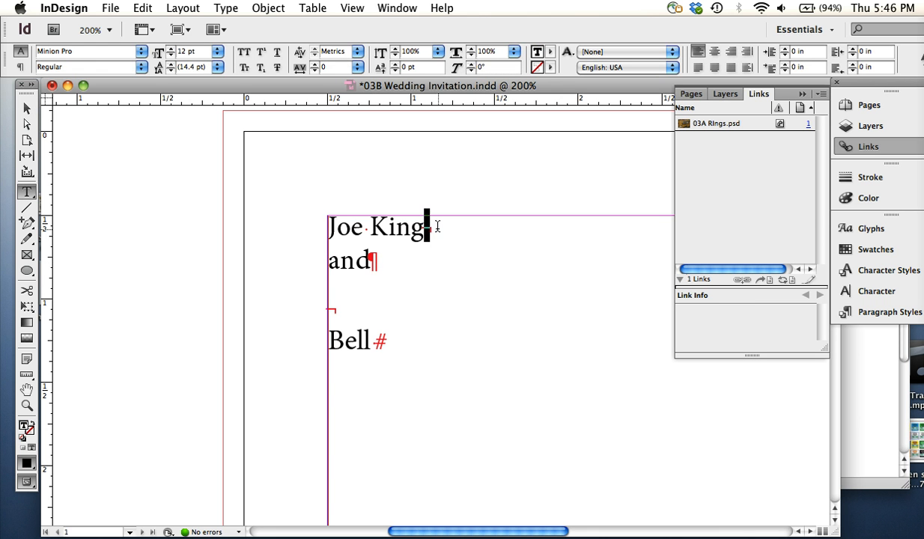
{"action": "left_click", "coordinate": [437, 225]}
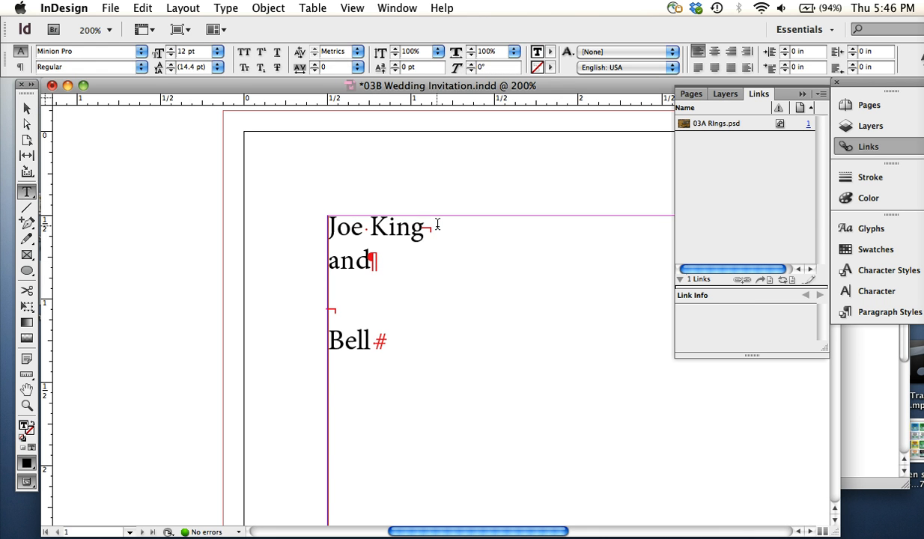
Delete the paragraph return and the forced line break after "and" so the second name continues on the same line
{"action": "left_click", "coordinate": [371, 260]}
{"action": "key", "text": "Down"}
{"action": "key", "text": "Down"}
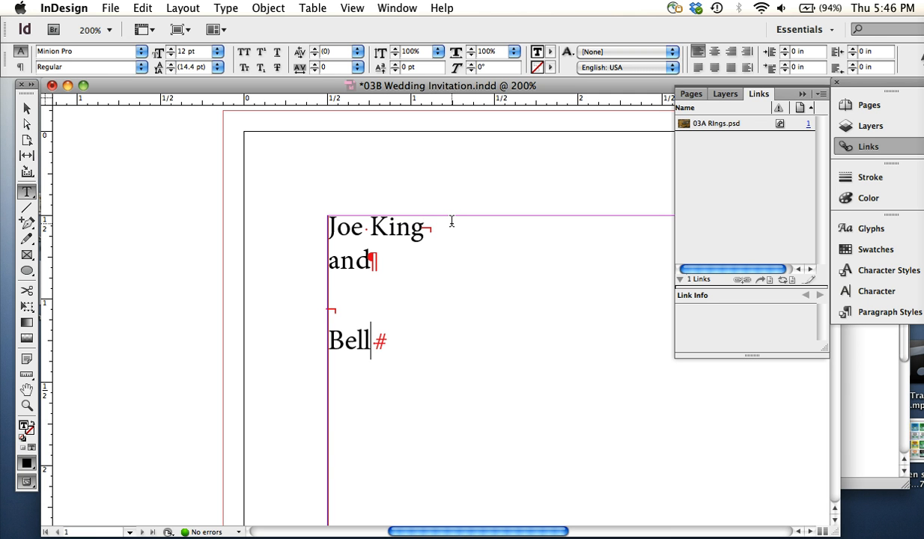
{"action": "key", "text": "Up"}
{"action": "key", "text": "BackSpace"}
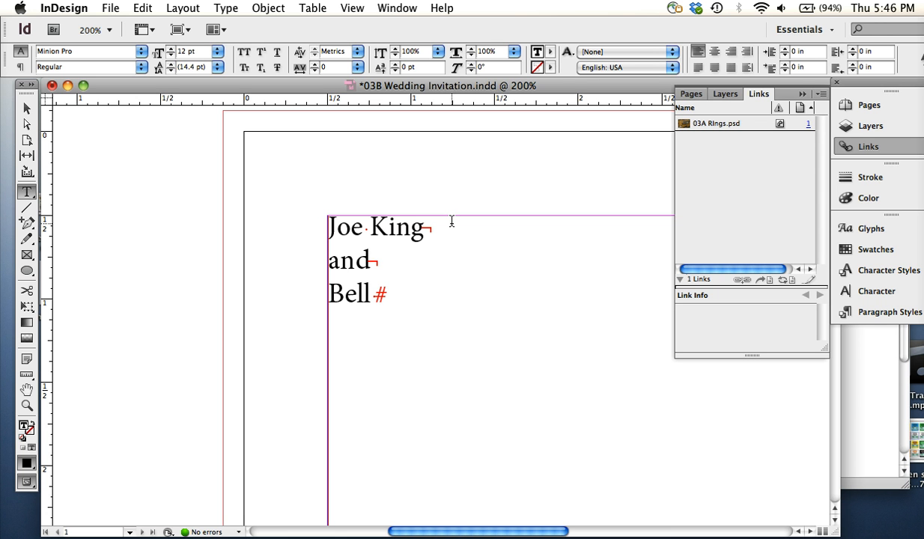
{"action": "key", "text": "BackSpace"}
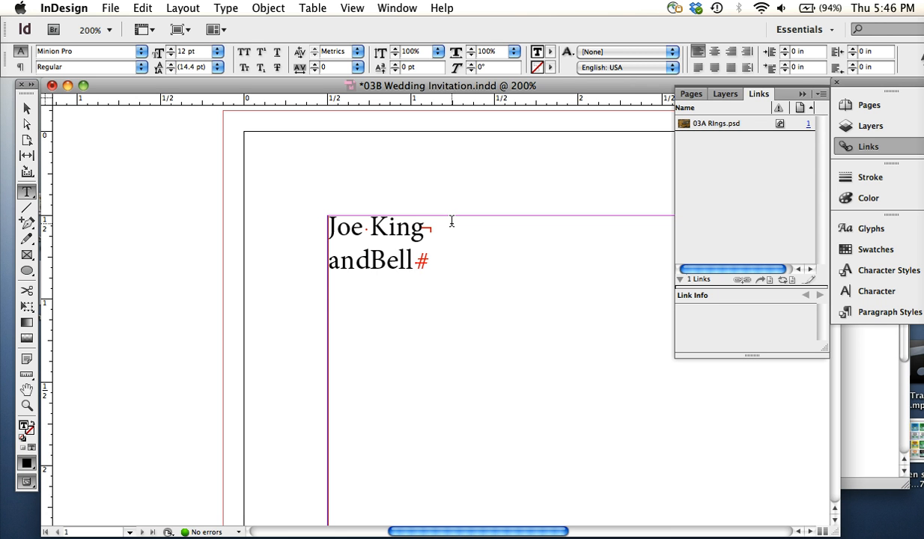
Replace the forced line break ending the first line with a space, joining all the text on one line
{"action": "key", "text": "Up"}
{"action": "key", "text": "Right"}
{"action": "key", "text": "Right"}
{"action": "key", "text": "Right"}
{"action": "key", "text": "Right"}
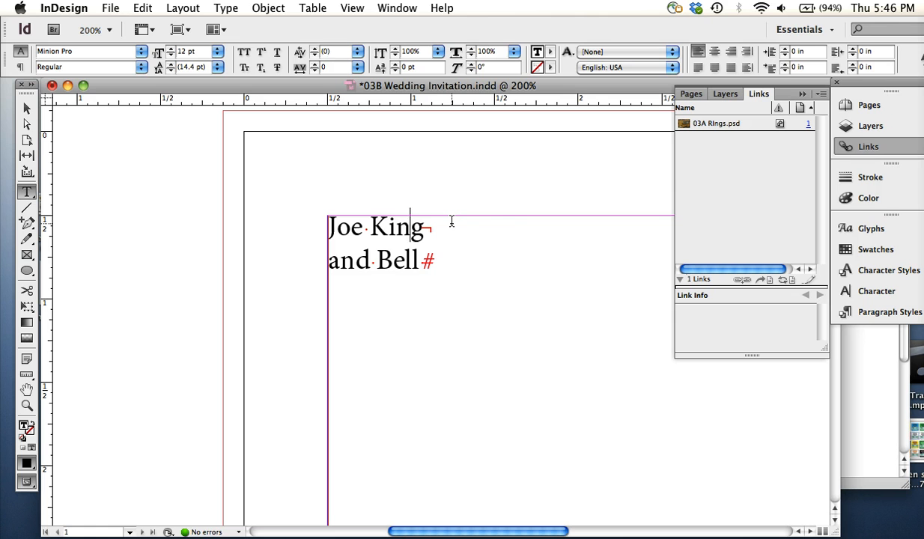
{"action": "key", "text": "BackSpace"}
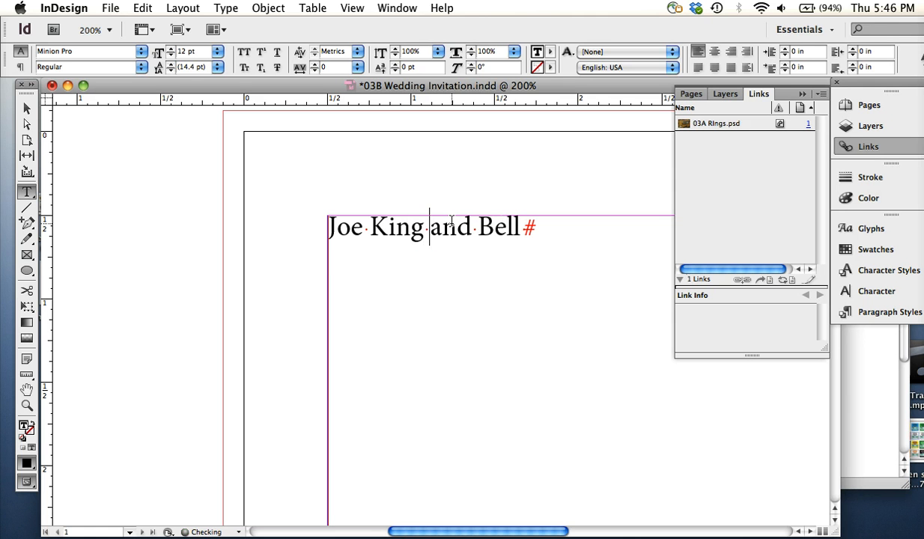
Insert a forced line break directly after the first full name, moving "and" to a second line
{"action": "key", "text": "End"}
{"action": "key", "text": "Left"}
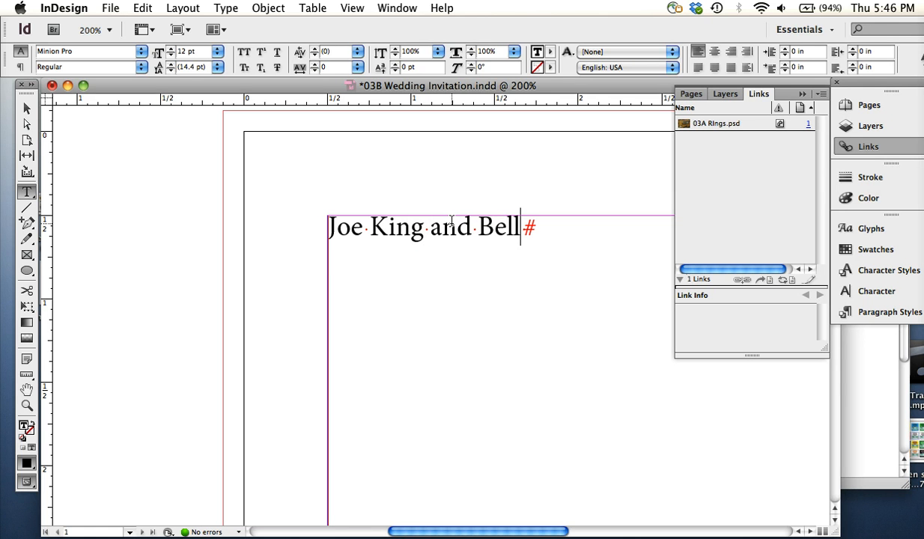
{"action": "key", "text": "Left"}
{"action": "key", "text": "Left"}
{"action": "key", "text": "Left"}
{"action": "key", "text": "Left"}
{"action": "key", "text": "Left"}
{"action": "key", "text": "Left"}
{"action": "key", "text": "Left"}
{"action": "key", "text": "Left"}
{"action": "key", "text": "Left"}
{"action": "key", "text": "shift+Return"}
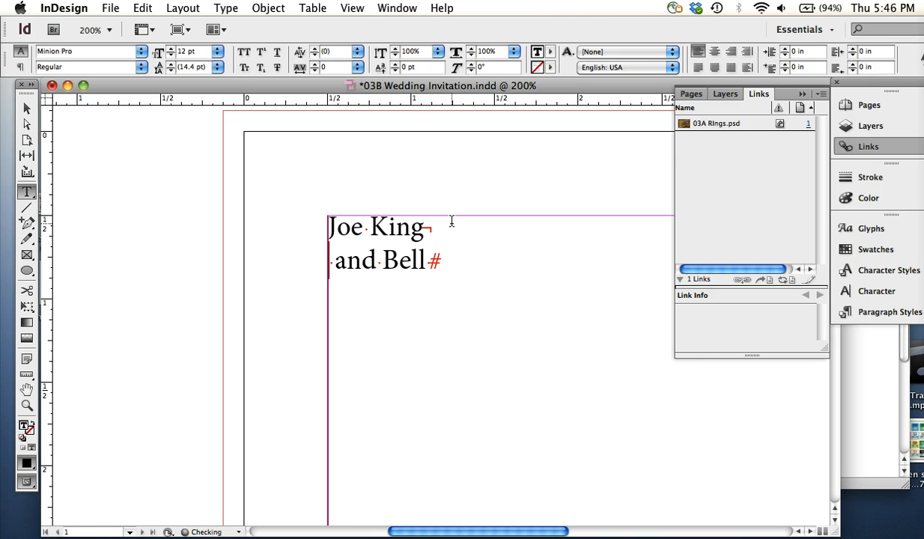
Insert another forced line break after "and" so the second name starts on its own line
{"action": "key", "text": "Right"}
{"action": "key", "text": "Right"}
{"action": "key", "text": "Right"}
{"action": "key", "text": "Right"}
{"action": "key", "text": "shift+Return"}
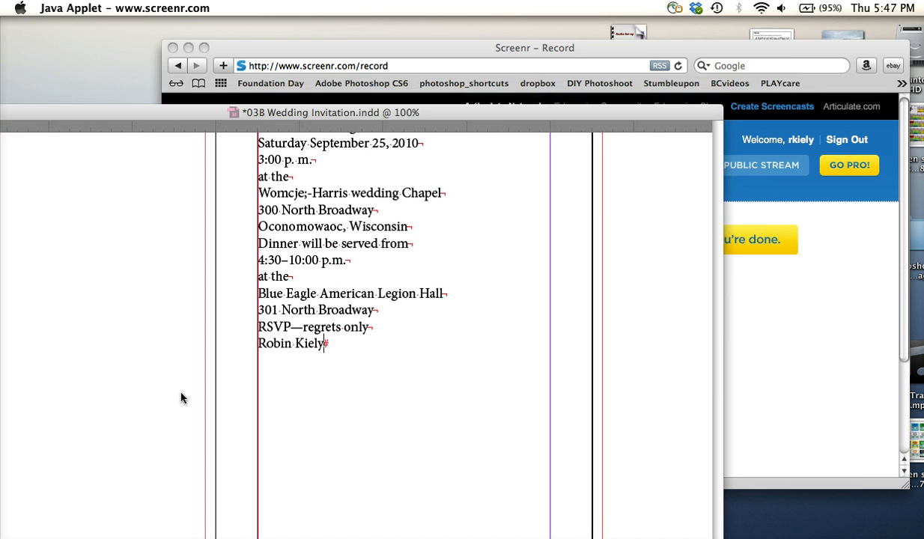
Return to InDesign, select the entire invitation text and start Check Spelling on the selection
{"action": "left_click", "coordinate": [180, 397]}
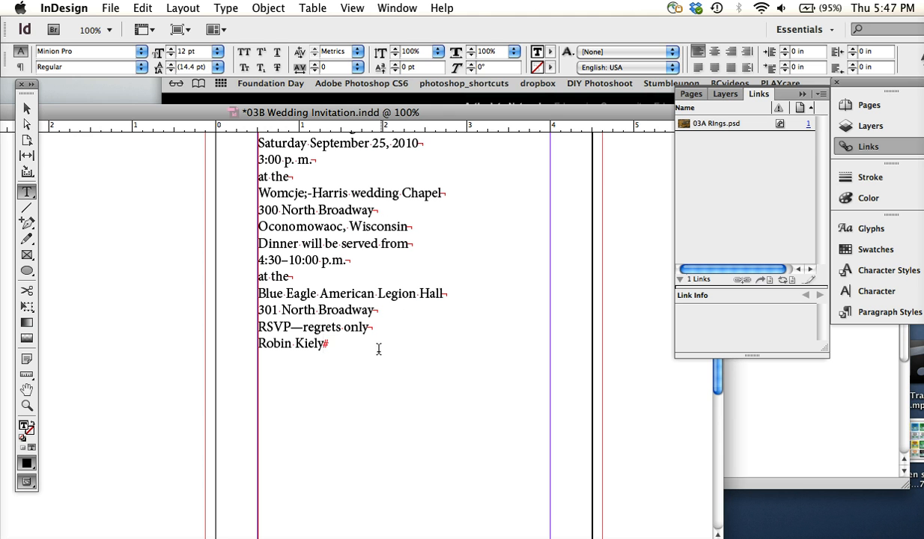
{"action": "scroll", "coordinate": [672, 371], "scroll_direction": "up", "scroll_amount": 4}
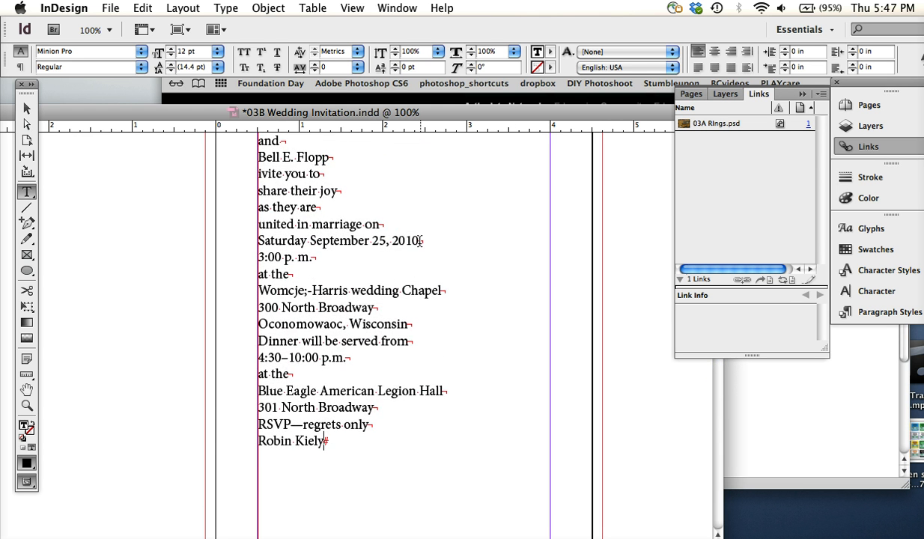
{"action": "left_click", "coordinate": [29, 110]}
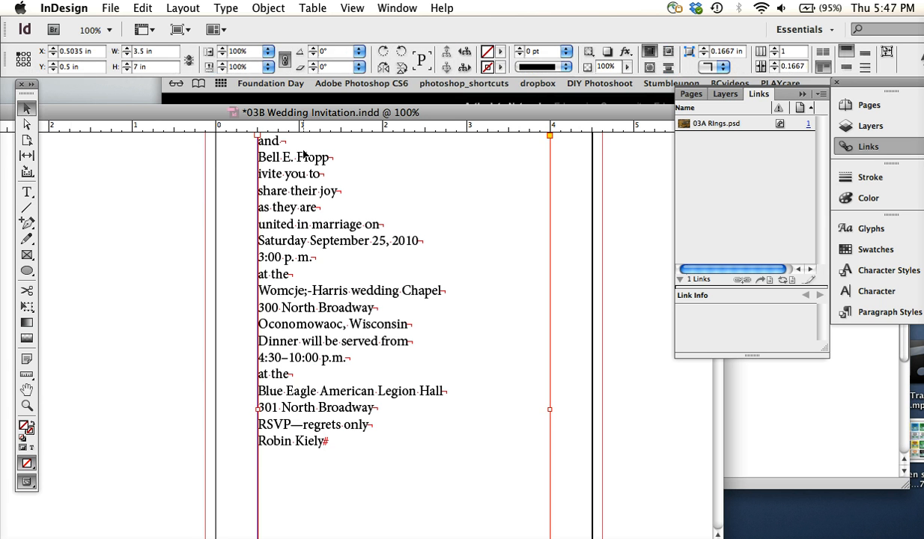
{"action": "key", "text": "space"}
{"action": "scroll", "coordinate": [462, 299], "scroll_direction": "up", "scroll_amount": 3}
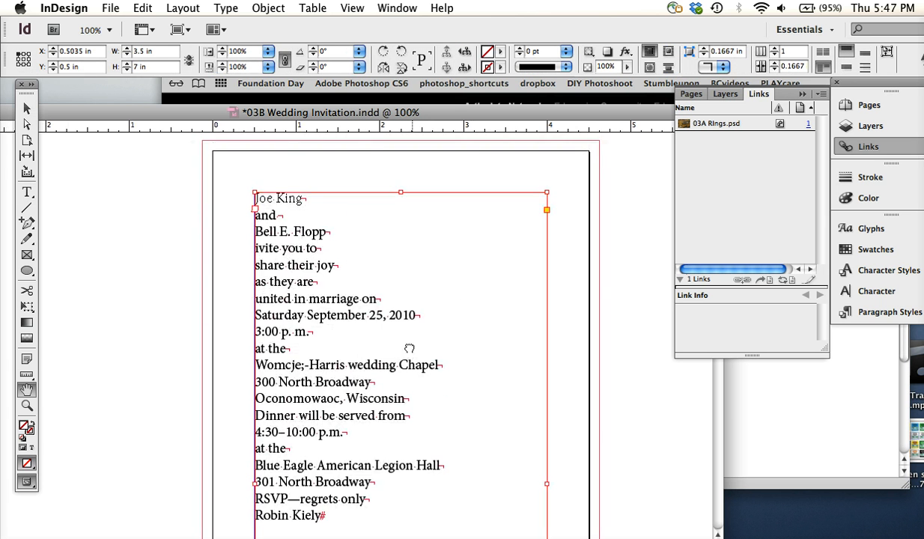
{"action": "left_click_drag", "start_coordinate": [410, 340], "coordinate": [412, 314]}
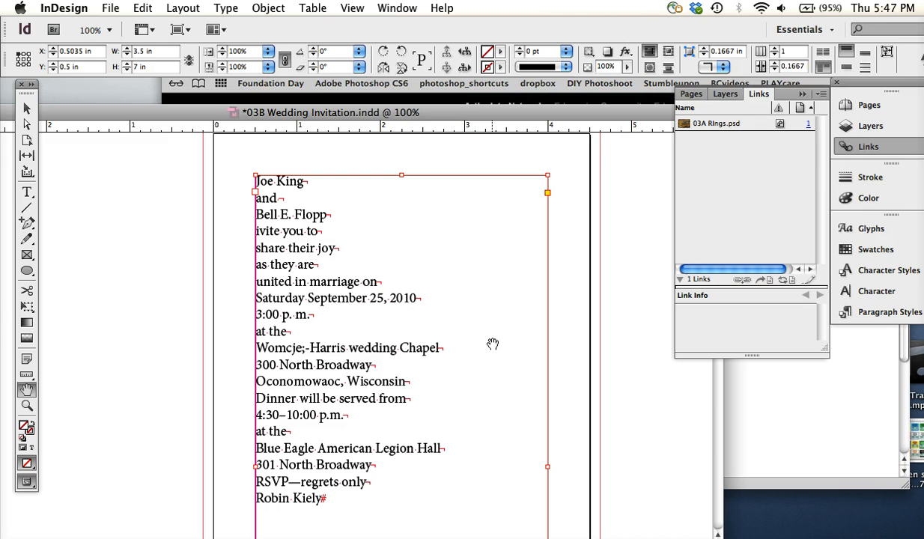
{"action": "key", "text": "t"}
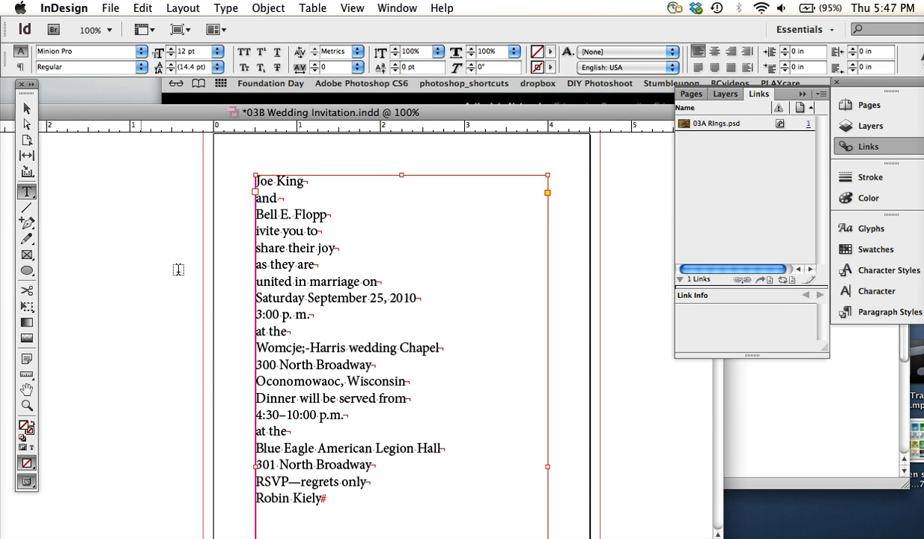
{"action": "left_click", "coordinate": [343, 382]}
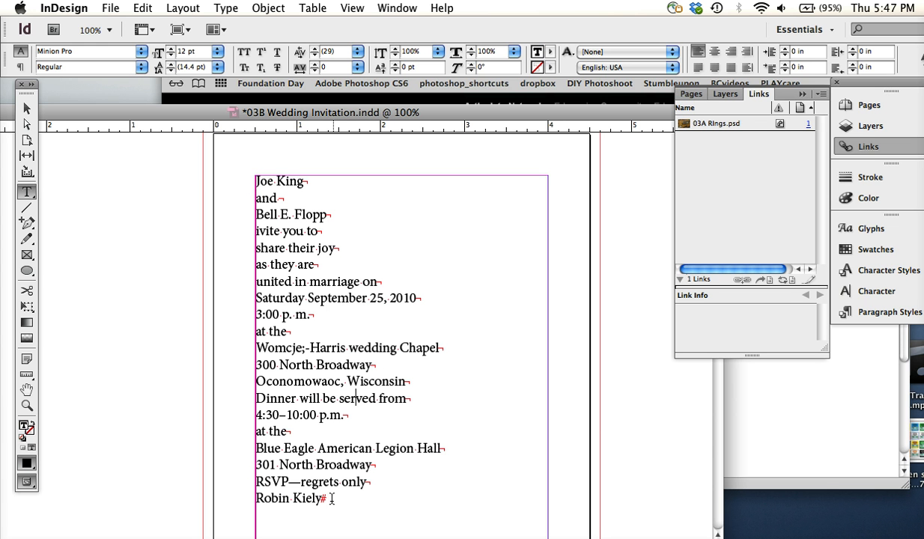
{"action": "left_click_drag", "start_coordinate": [321, 498], "coordinate": [254, 161]}
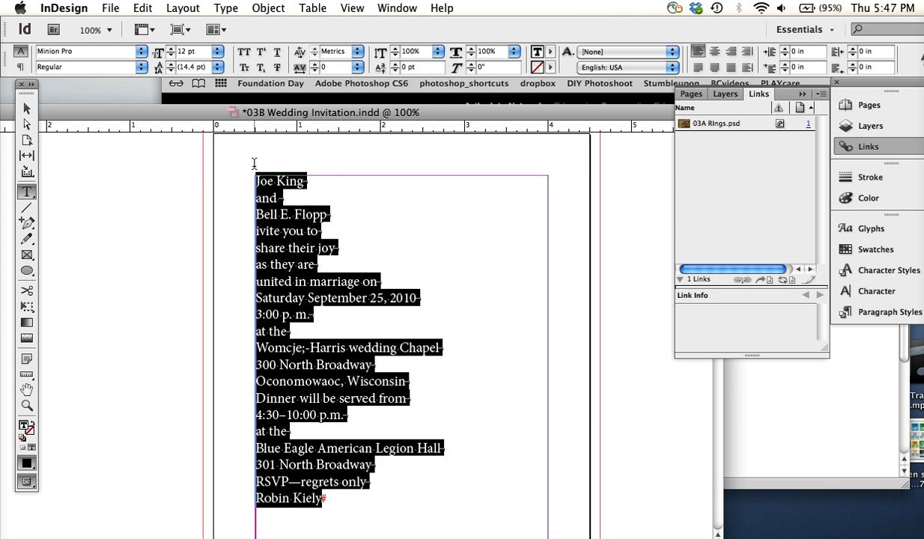
{"action": "left_click", "coordinate": [143, 9]}
{"action": "mouse_move", "coordinate": [244, 390]}
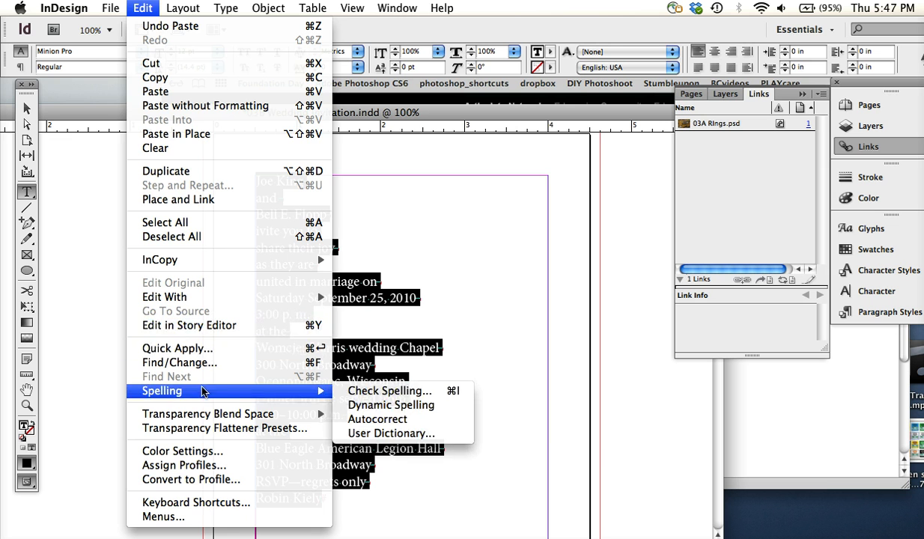
{"action": "left_click", "coordinate": [357, 390]}
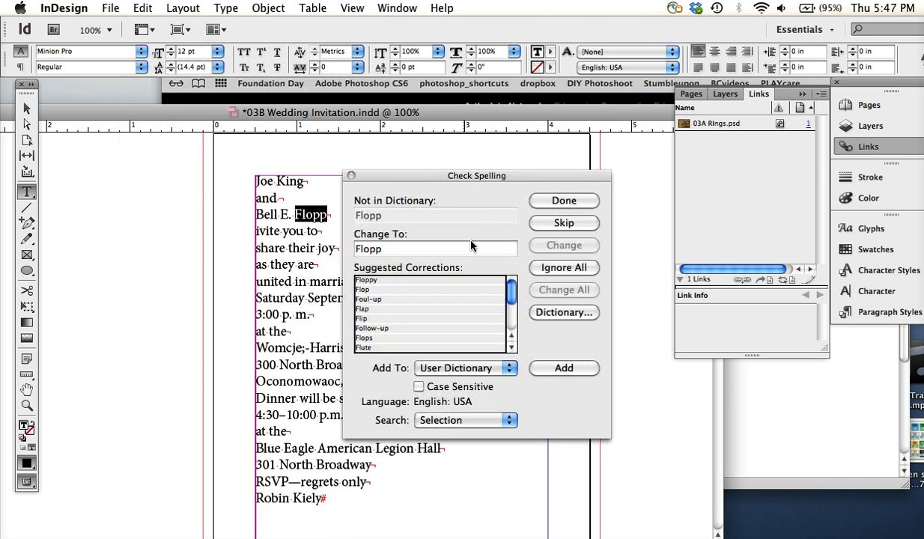